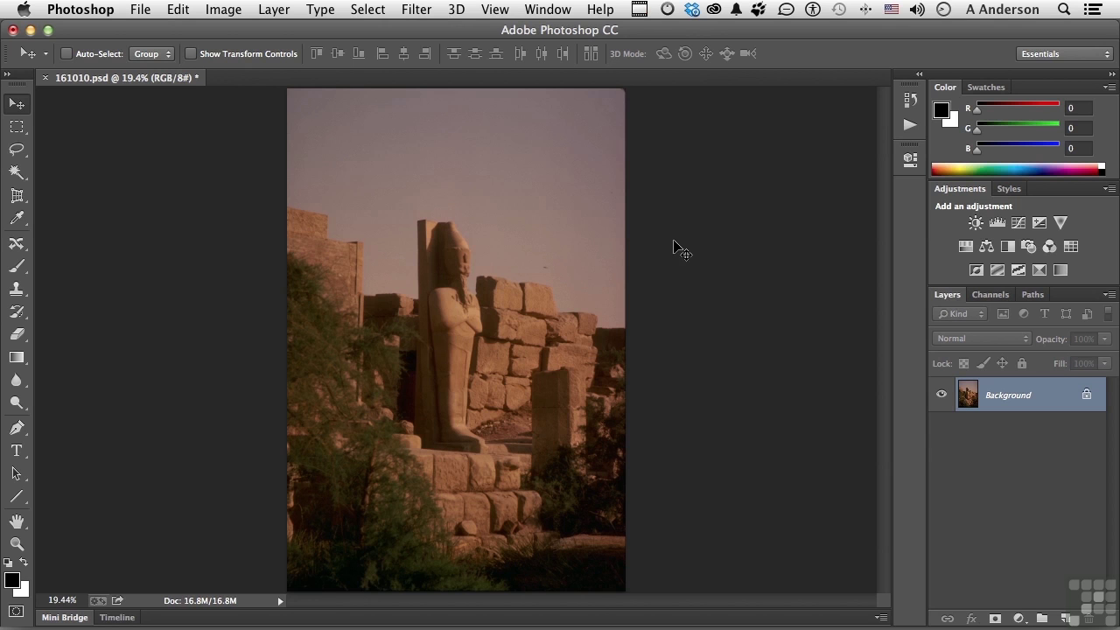
Play the Egypt set's Color Correction 1 action, adding a Curves 1 adjustment layer above Background
click(909, 127)
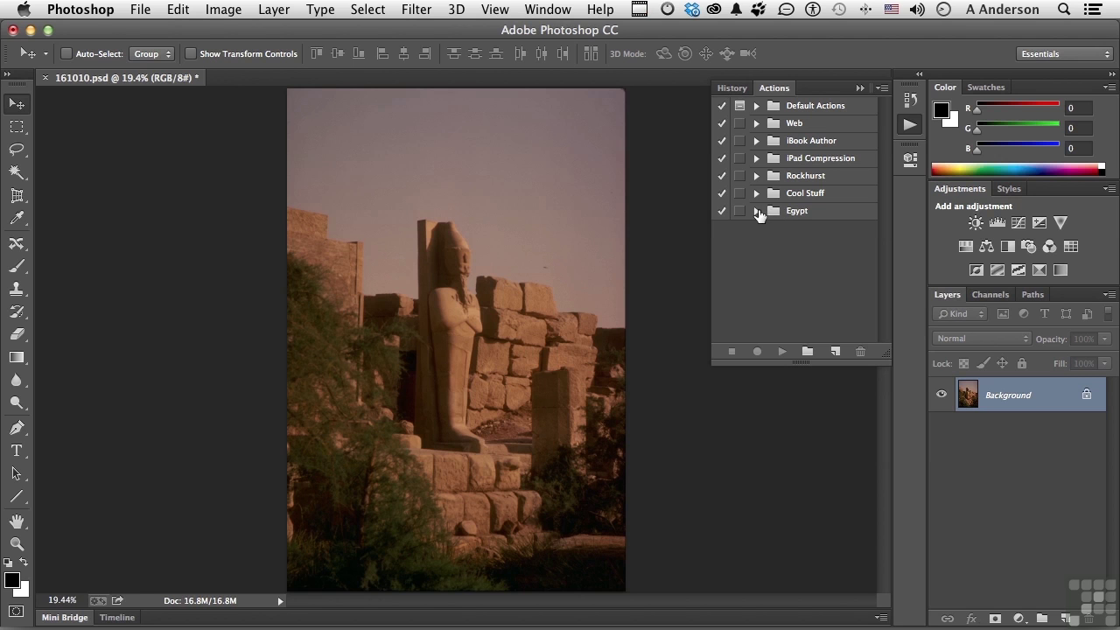
click(755, 211)
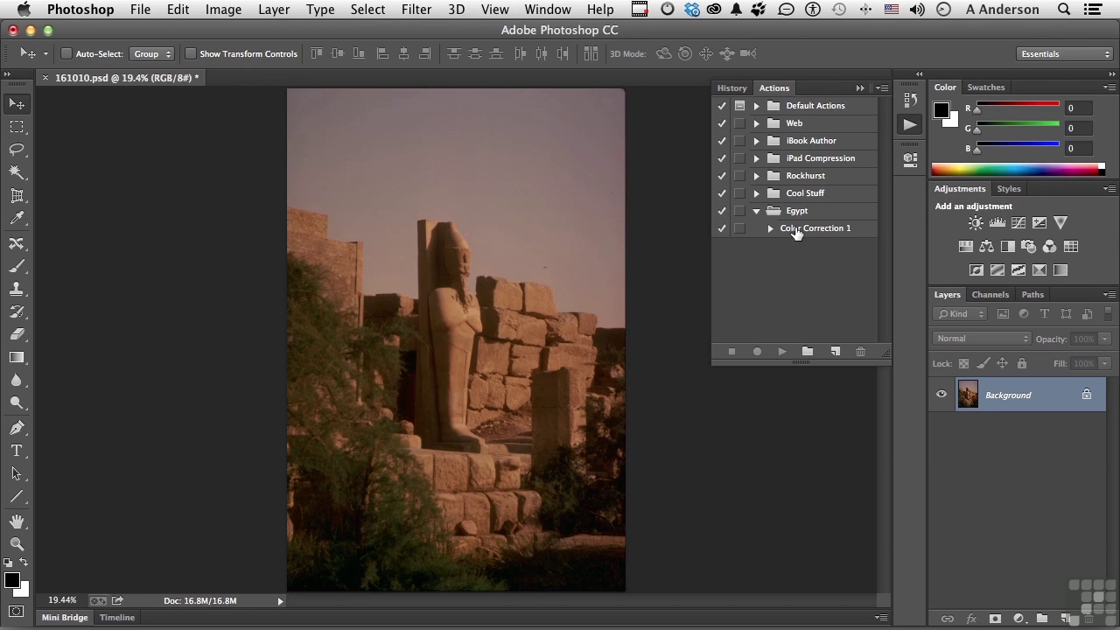
click(796, 230)
click(782, 352)
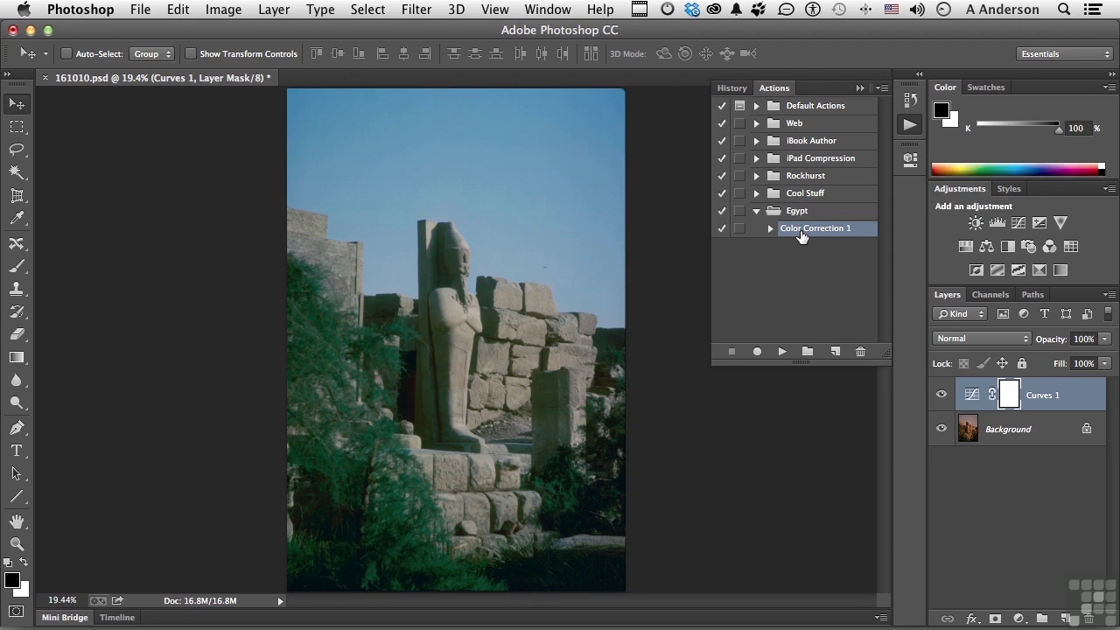
Duplicate Color Correction 1 and rename the copy to Color Correction 2
drag(801, 237, 835, 350)
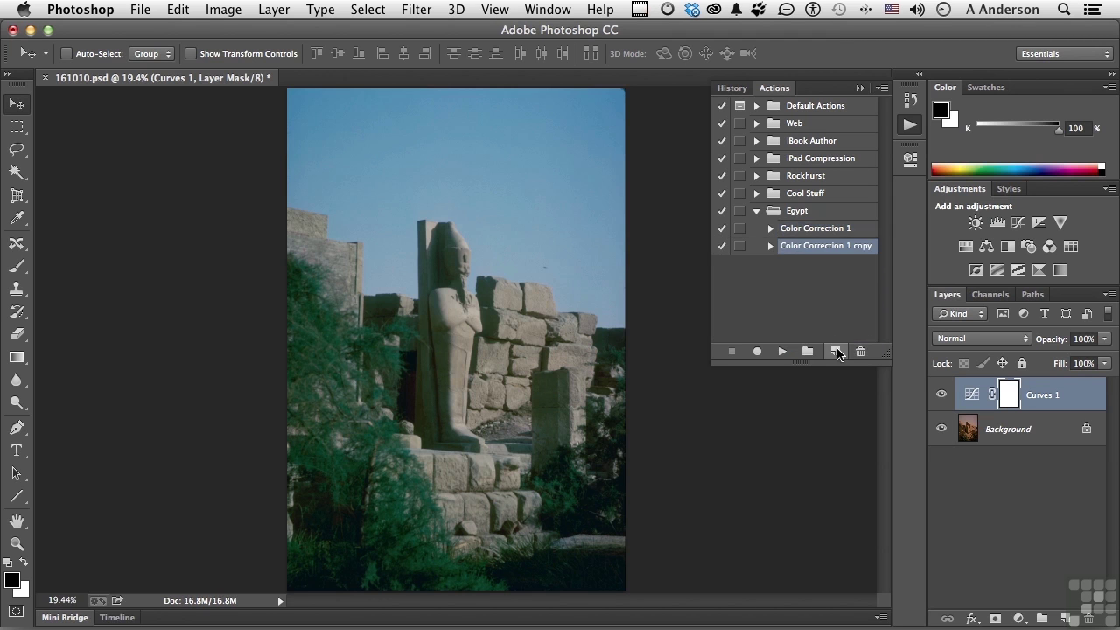
double_click(864, 246)
double_click(863, 246)
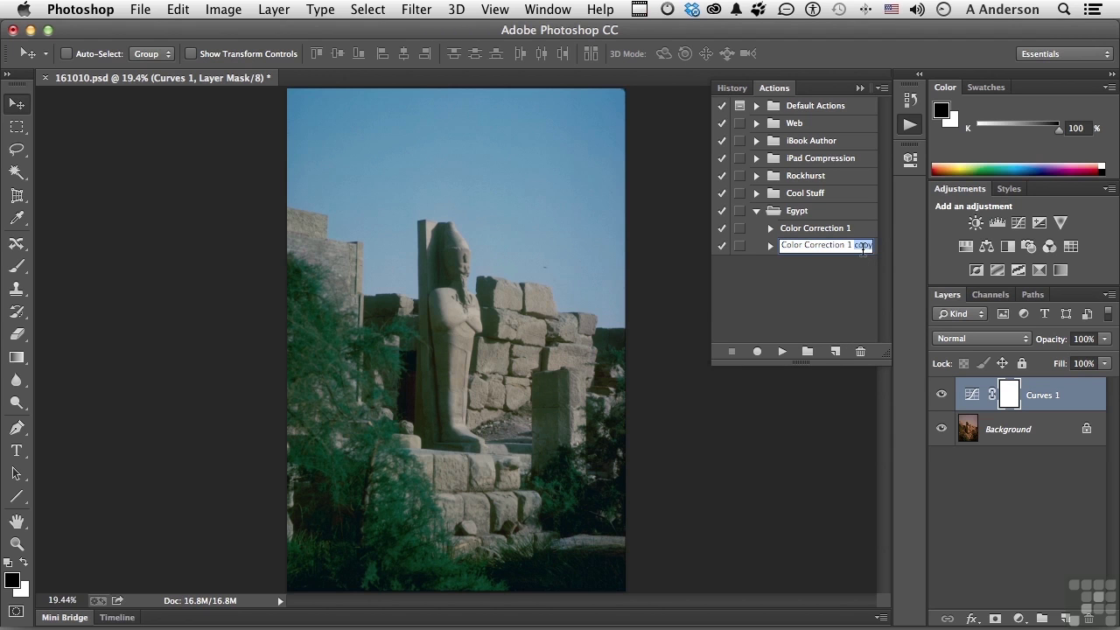
key(BackSpace)
key(BackSpace)
key(BackSpace)
text(2)
click(827, 280)
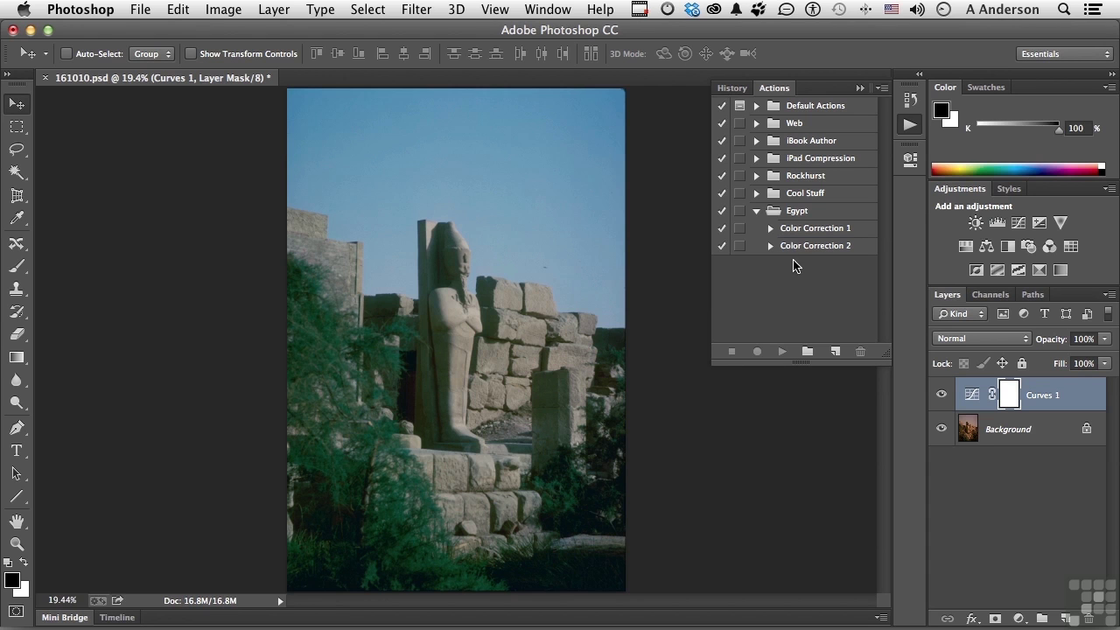
Record a Flatten Image step after Color Correction 2's last step, leaving one Background layer
click(770, 246)
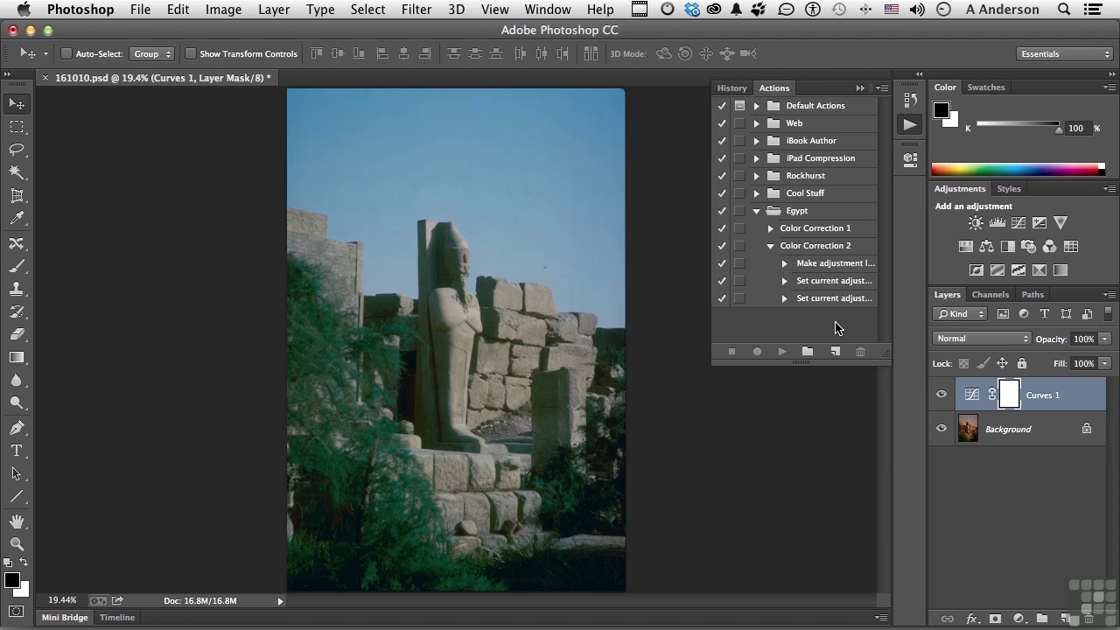
click(831, 299)
click(833, 266)
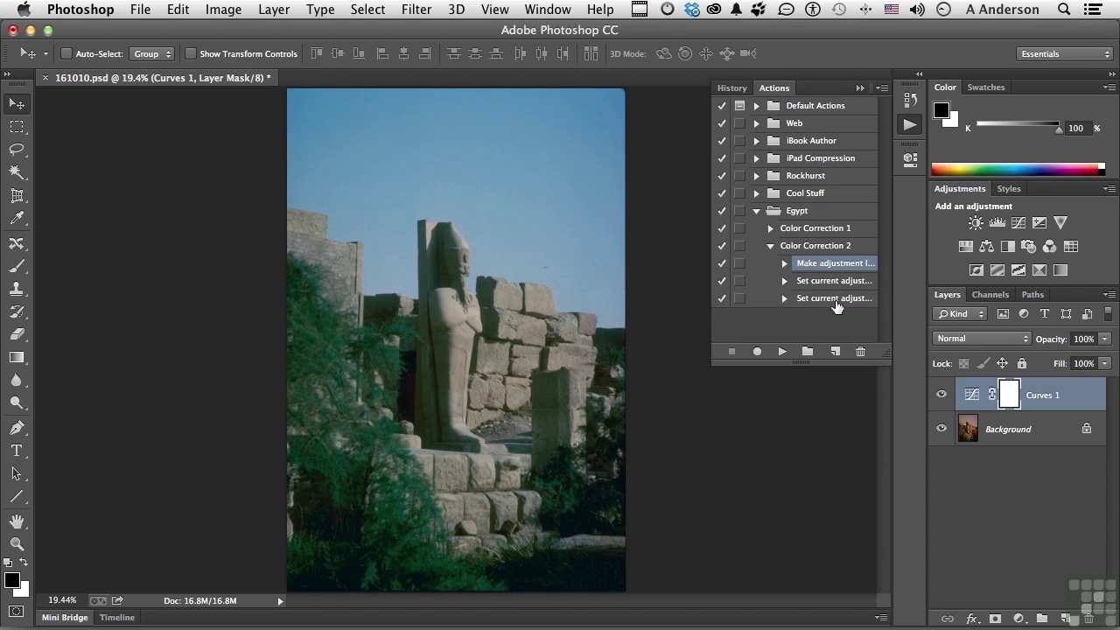
click(836, 301)
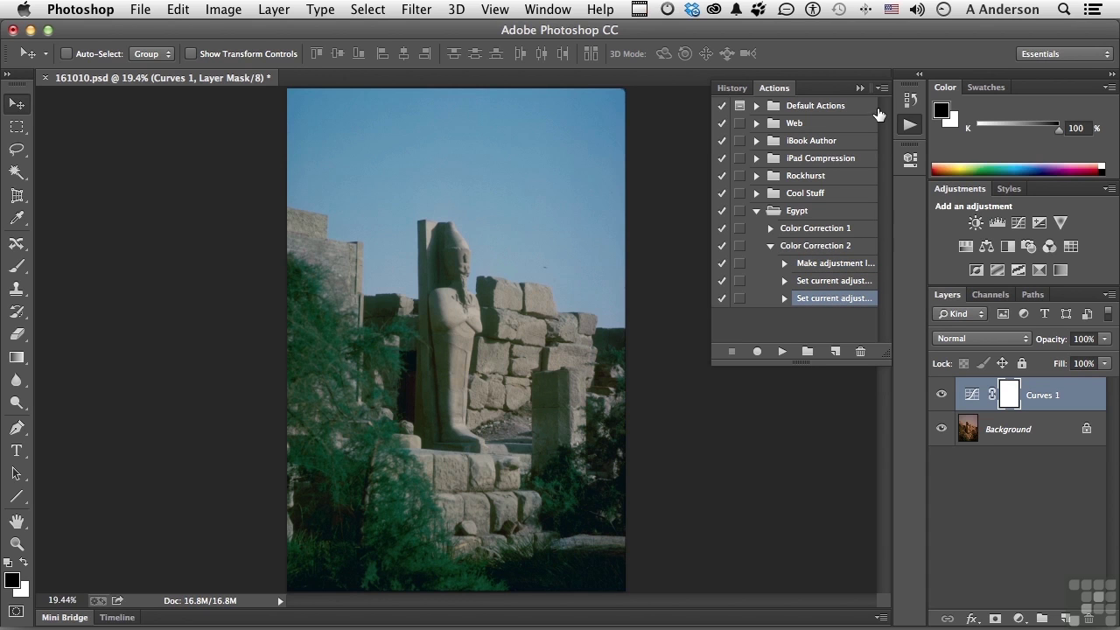
click(882, 88)
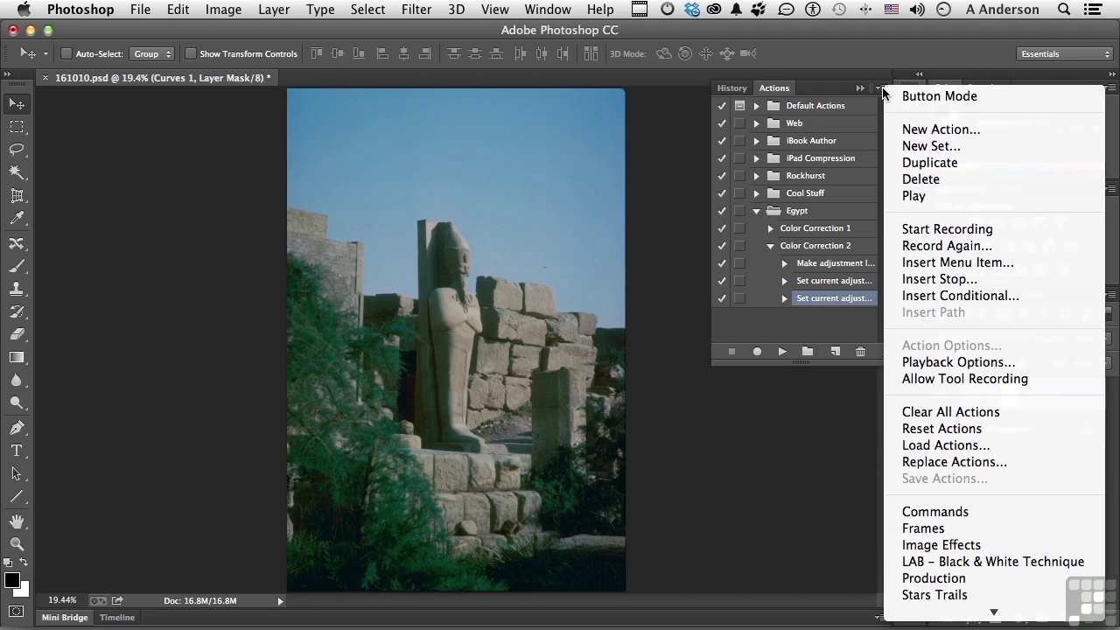
click(921, 229)
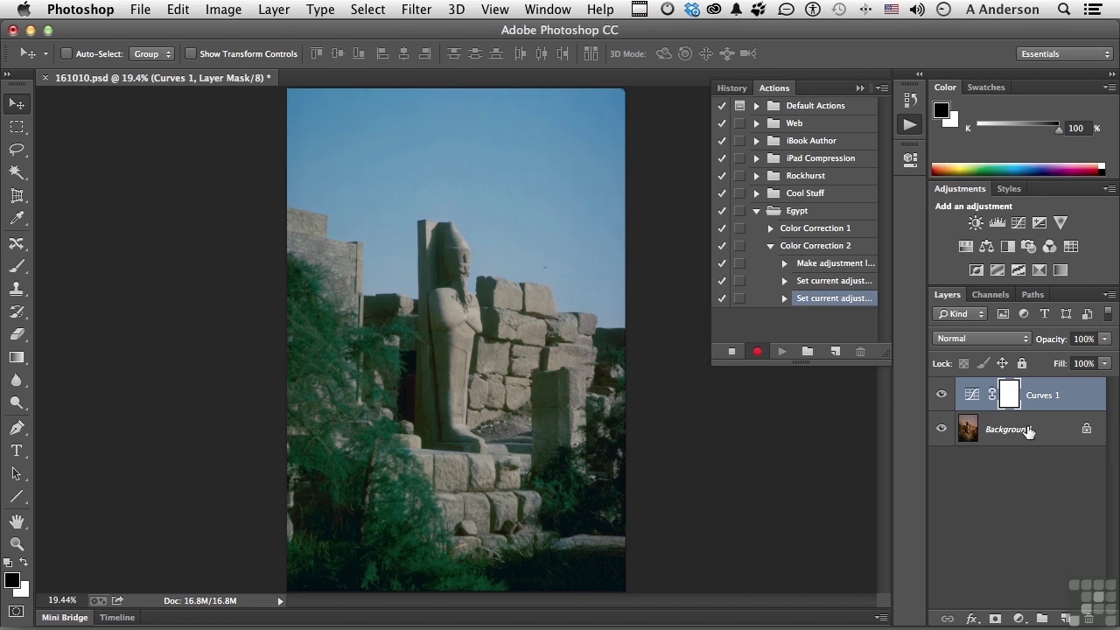
click(1110, 295)
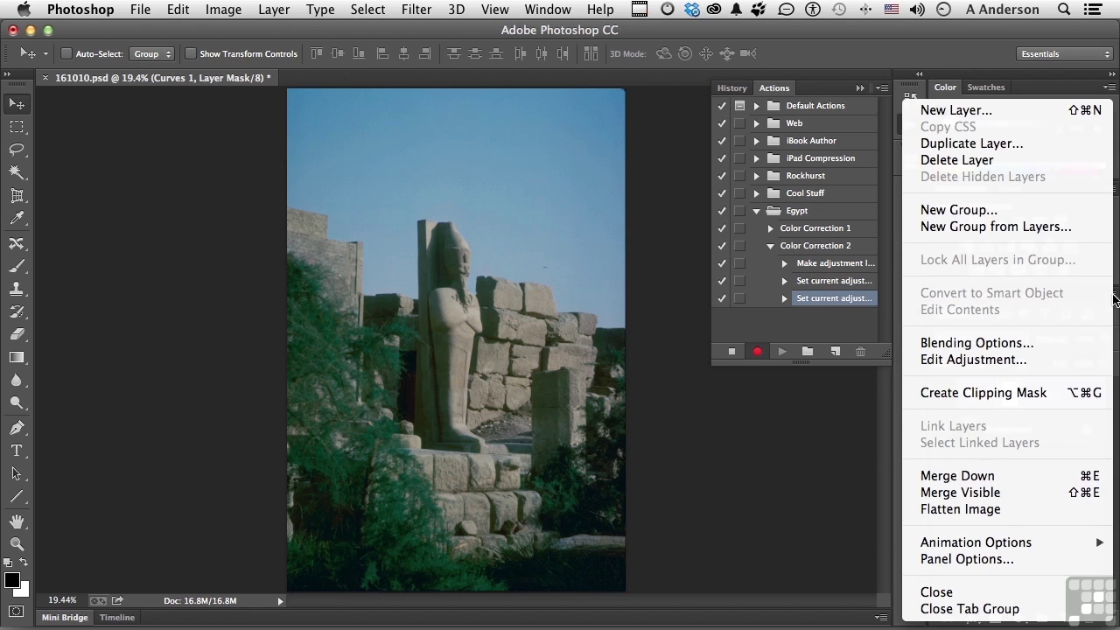
click(1001, 509)
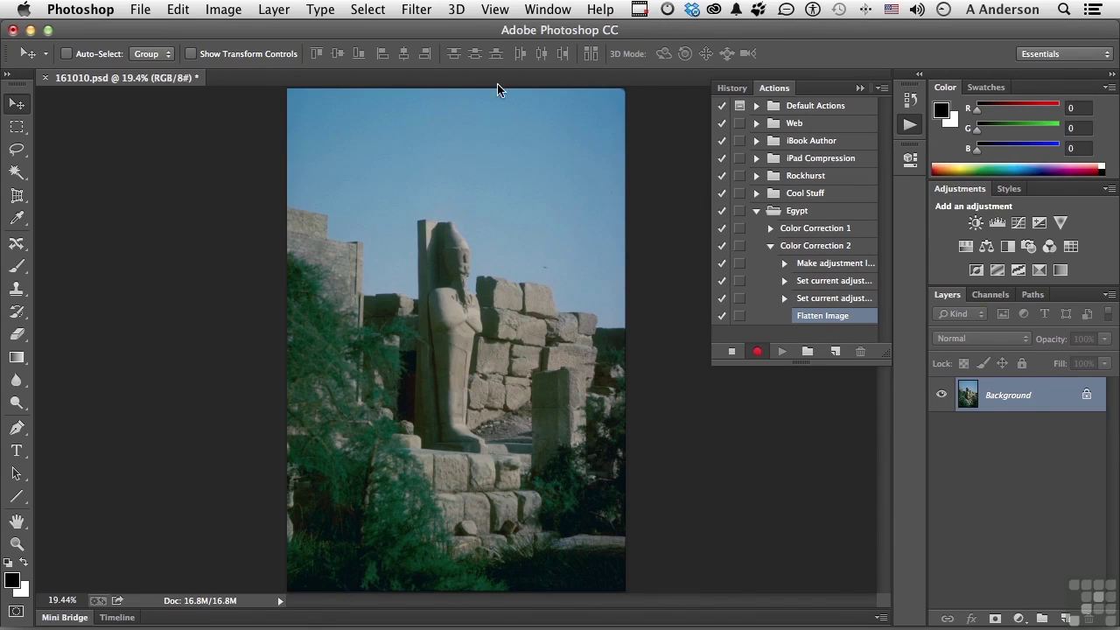
Apply the Artistic Fresco filter with Brush Size 2, Brush Detail 6 and Texture 1
click(417, 9)
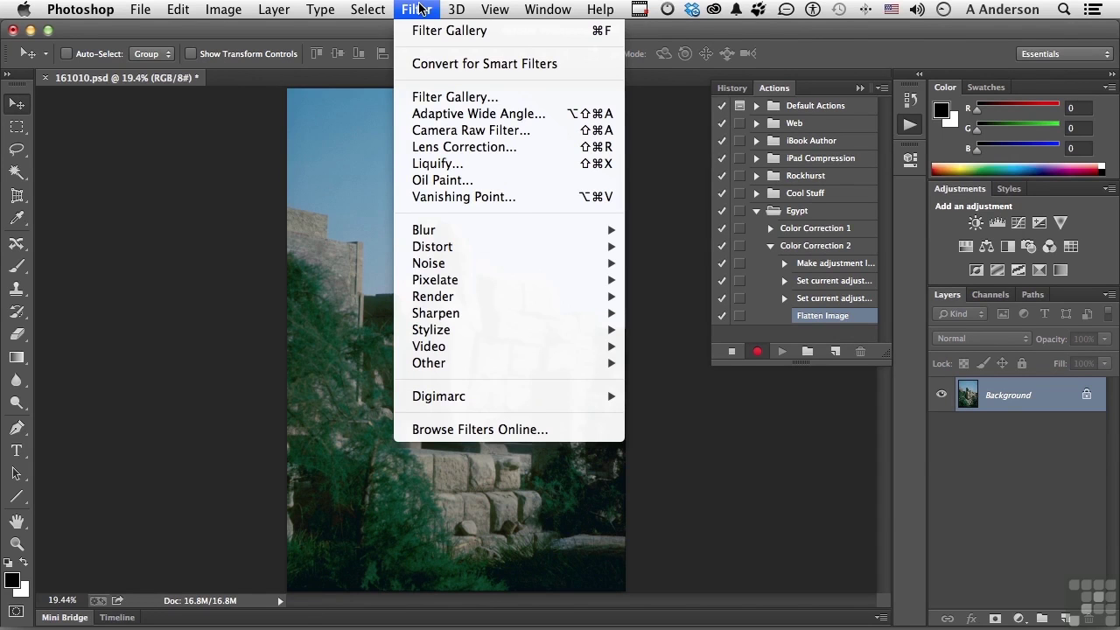
click(444, 98)
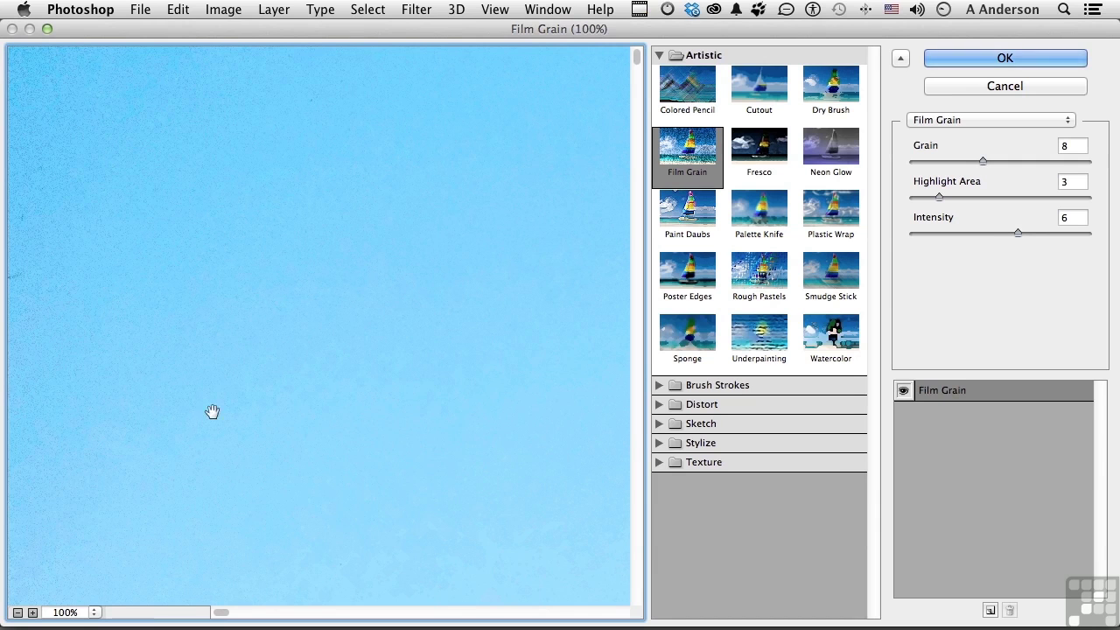
click(96, 613)
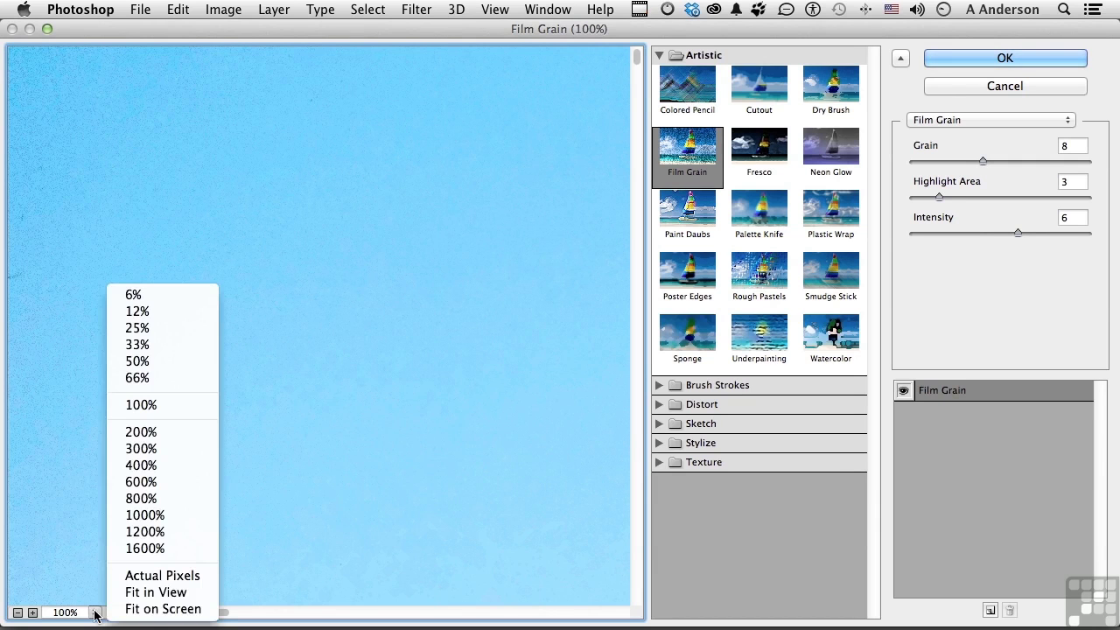
click(122, 592)
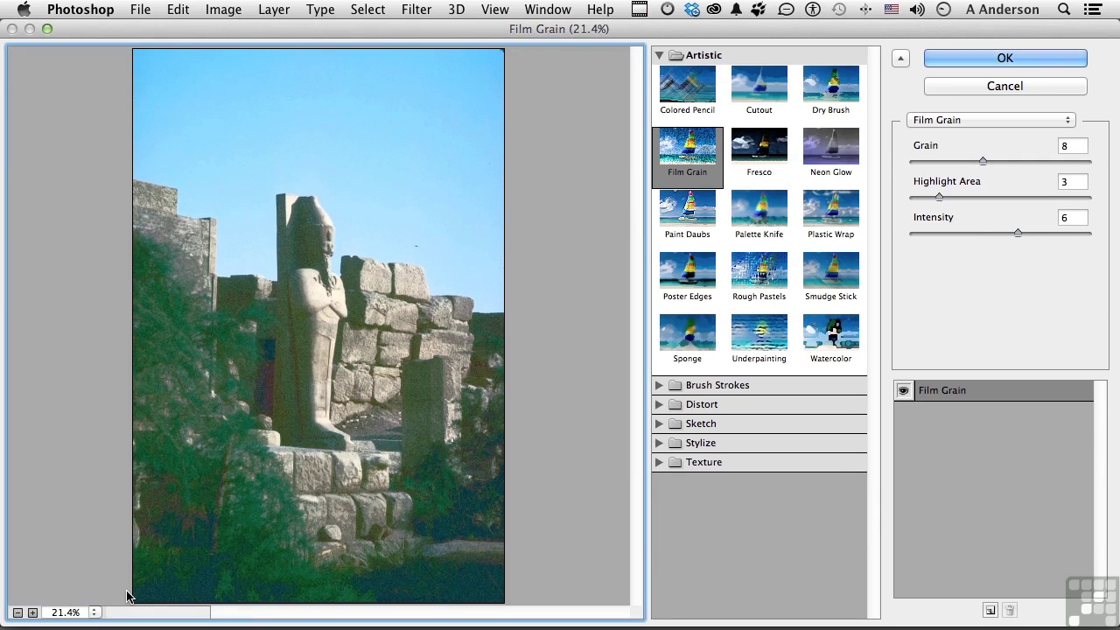
click(758, 149)
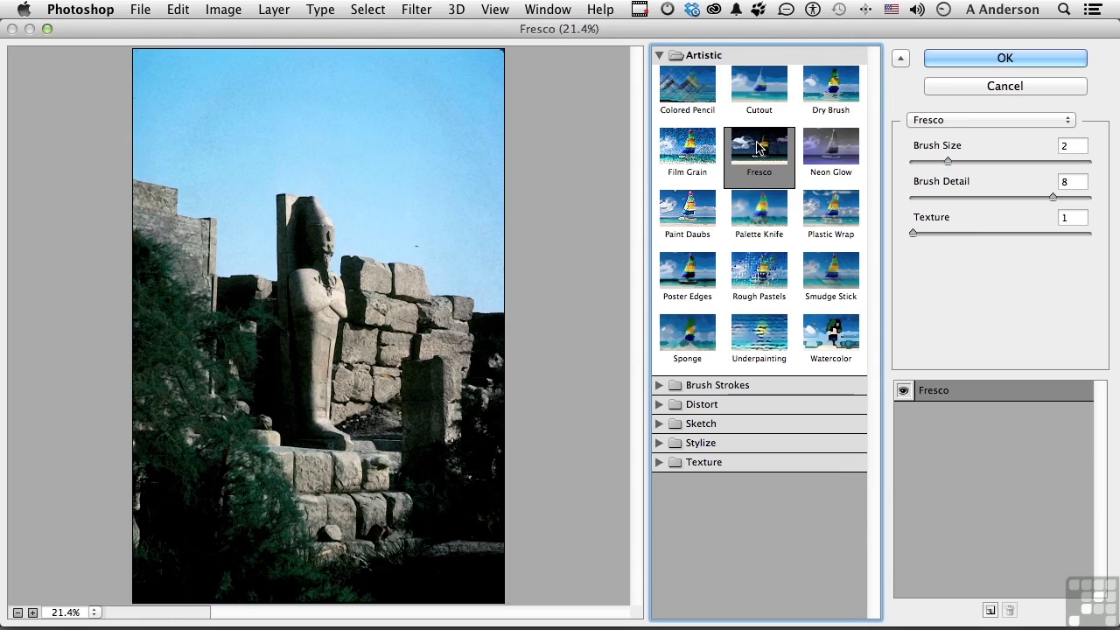
click(811, 150)
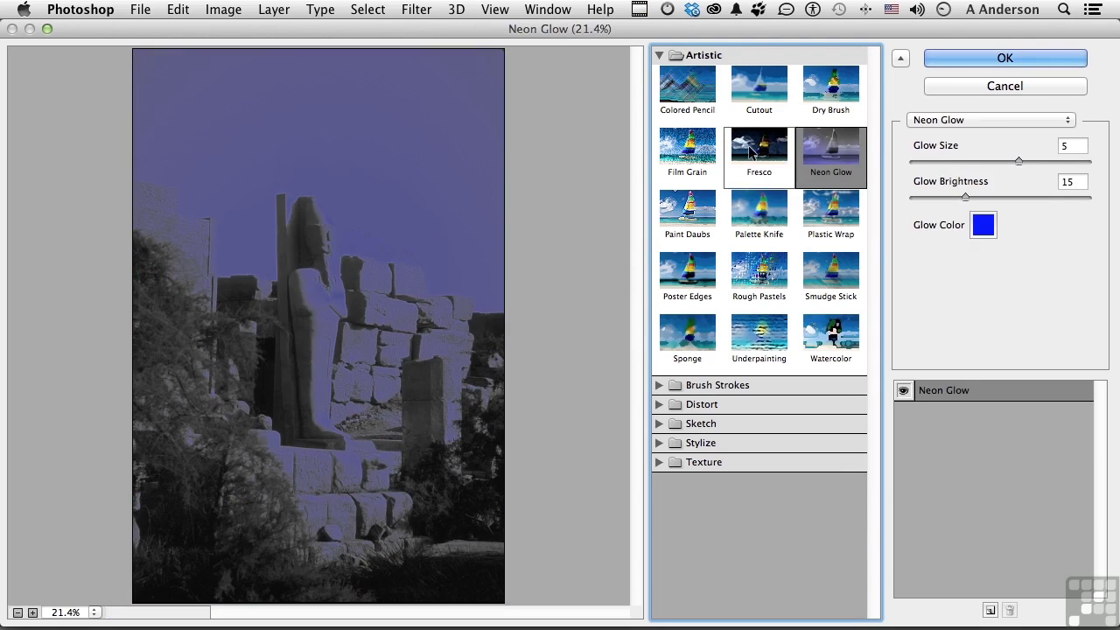
click(748, 150)
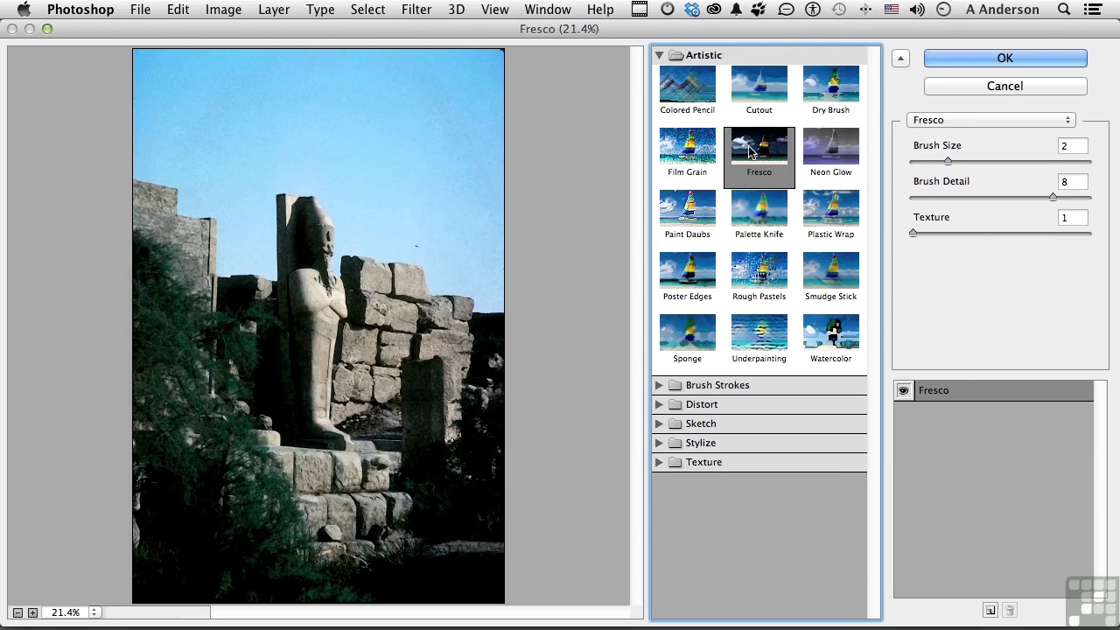
click(945, 163)
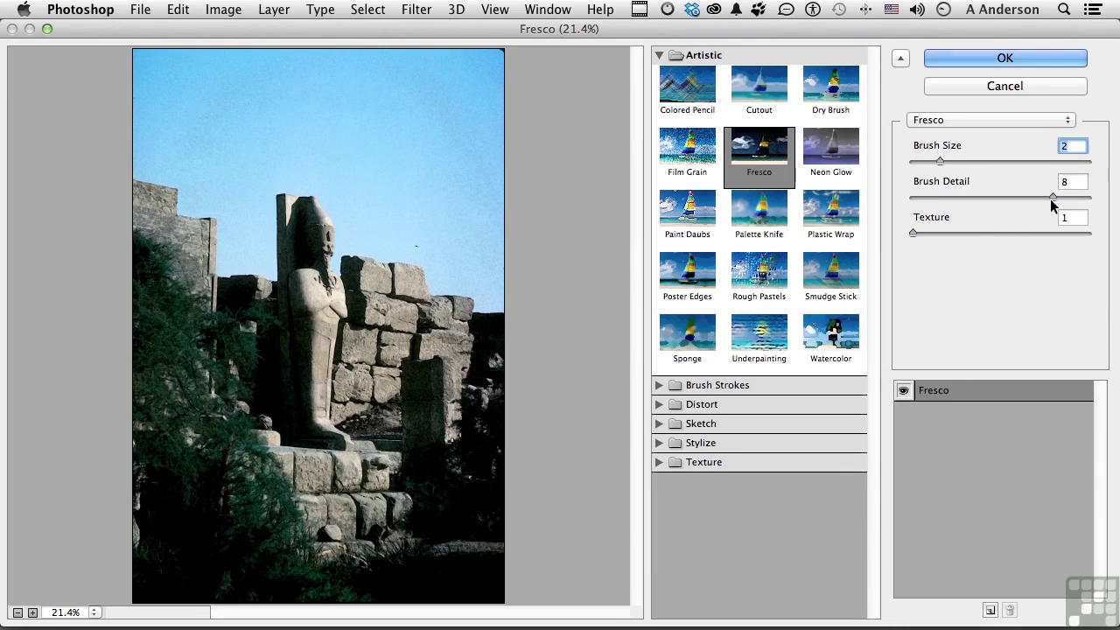
drag(1054, 199, 1012, 203)
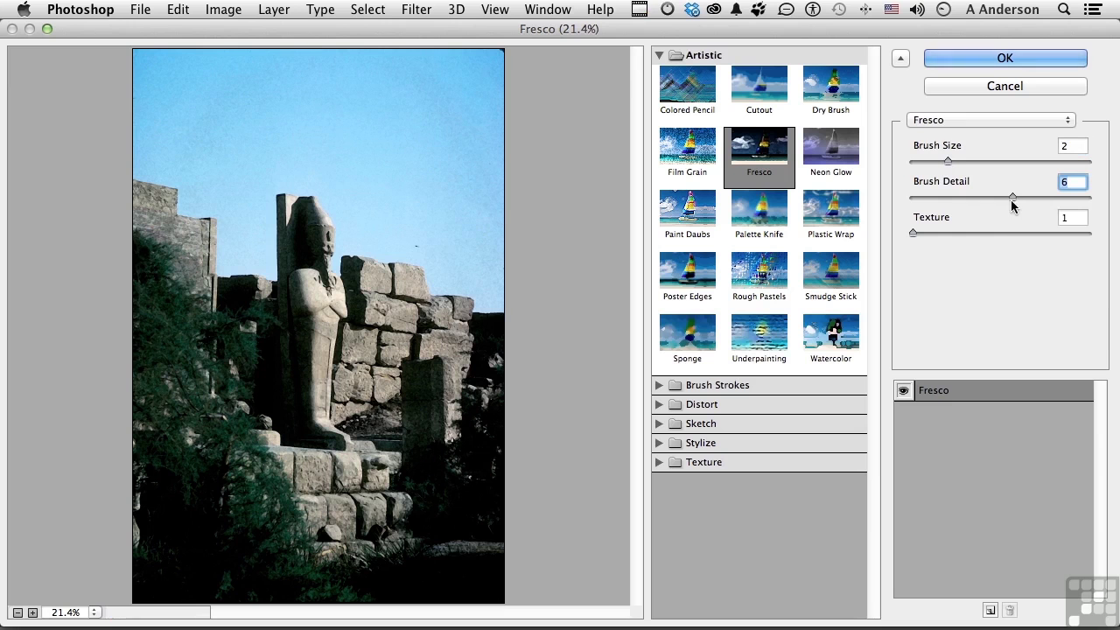
click(976, 54)
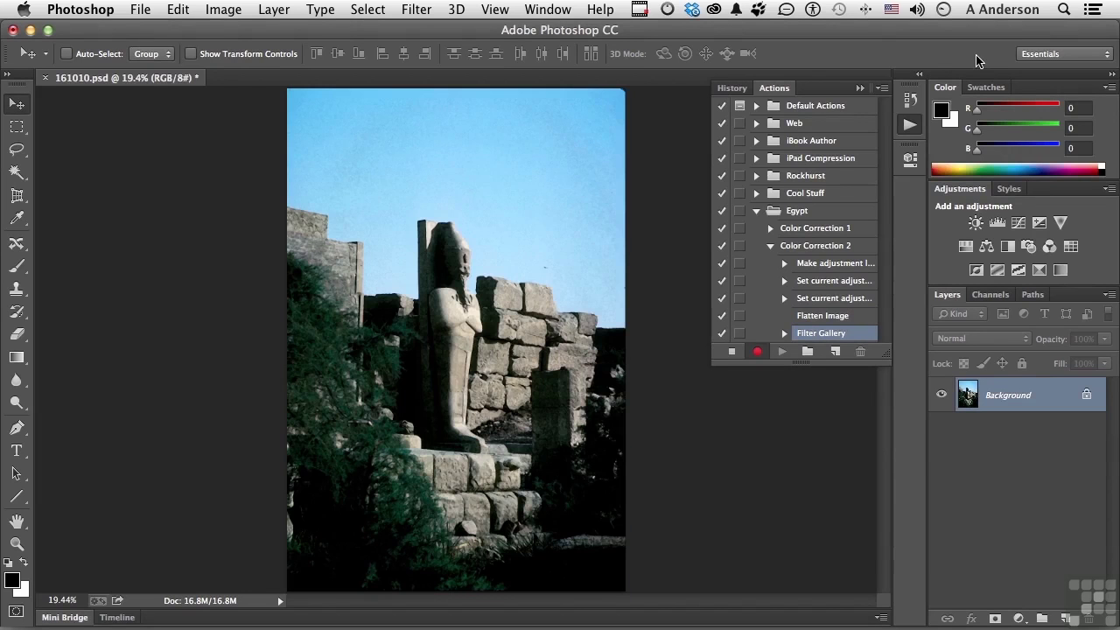
Stop recording and revert the photo to the 161010.psd History snapshot
click(732, 352)
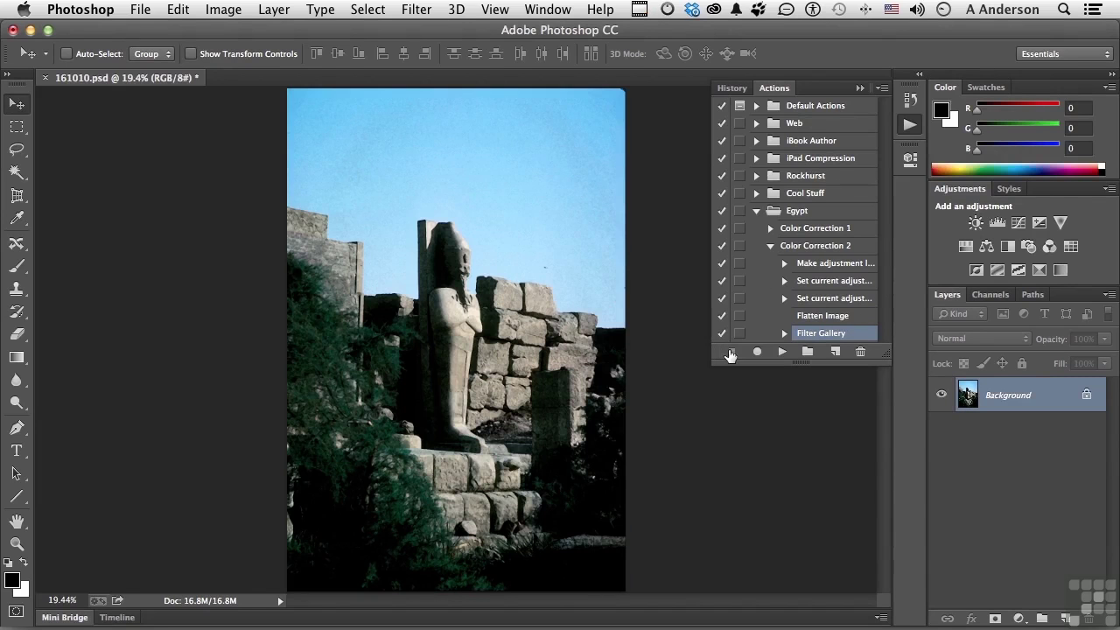
click(769, 249)
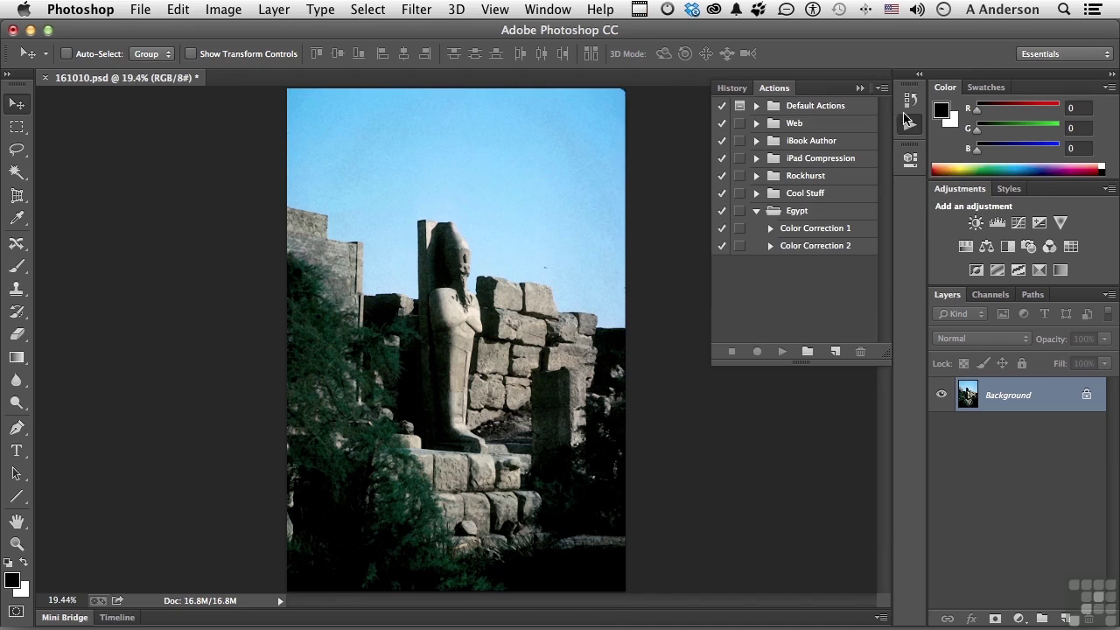
click(911, 101)
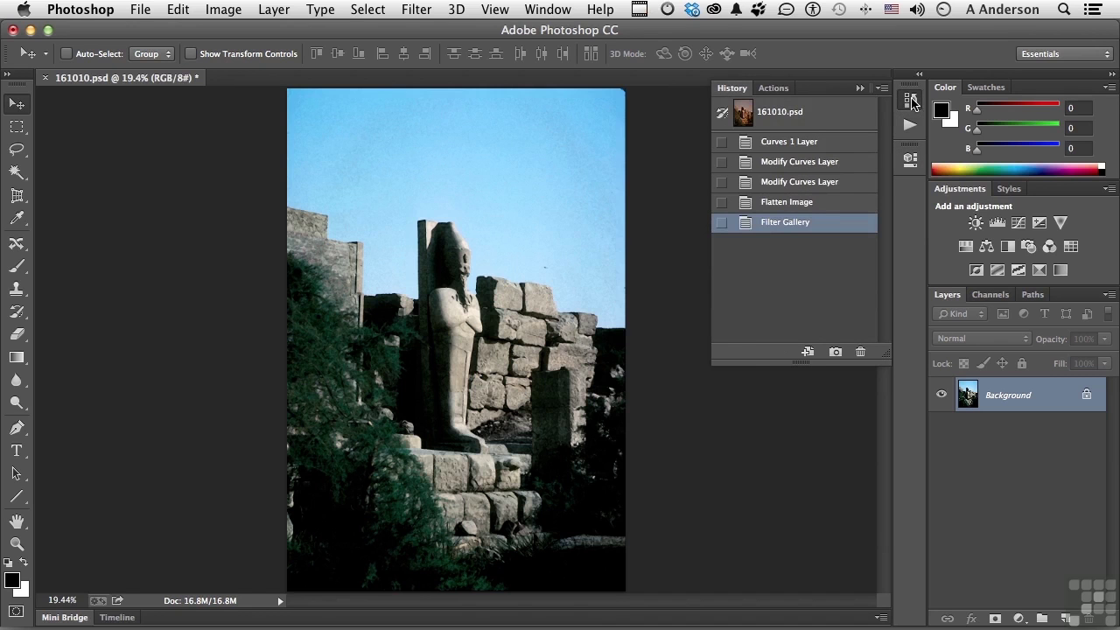
click(792, 117)
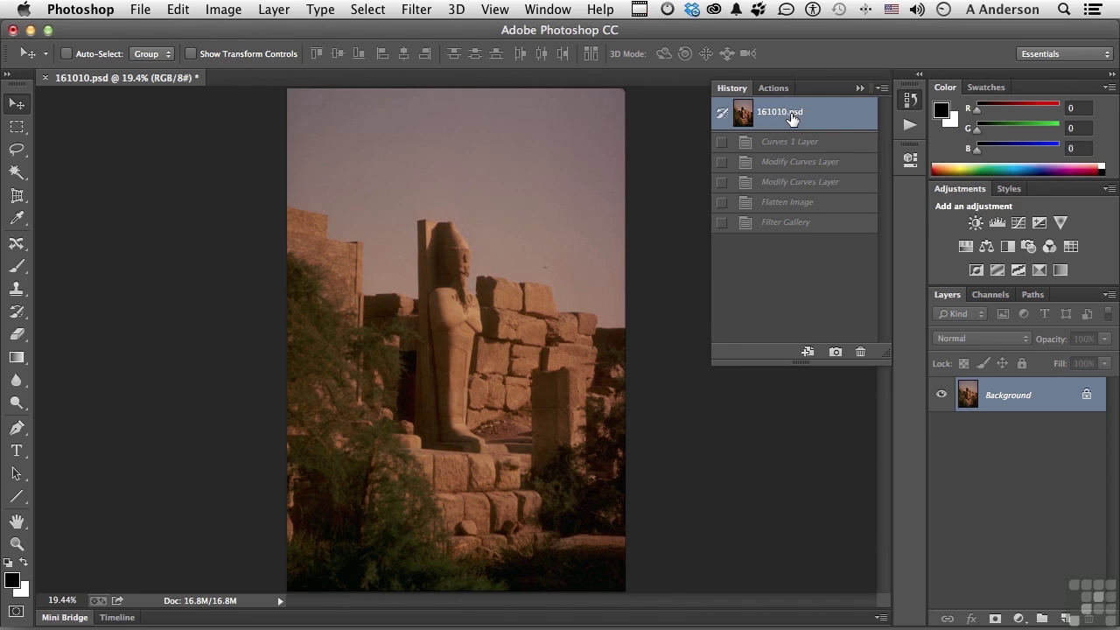
click(774, 87)
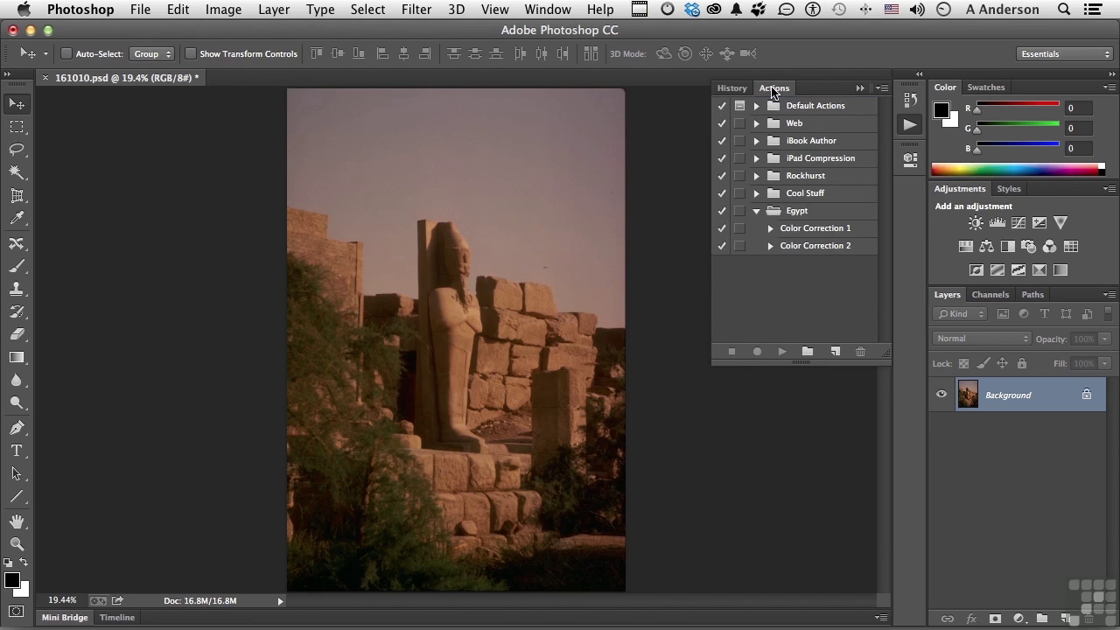
Rename Color Correction 2 to Color Correction Fresco and play it on the photo
click(824, 252)
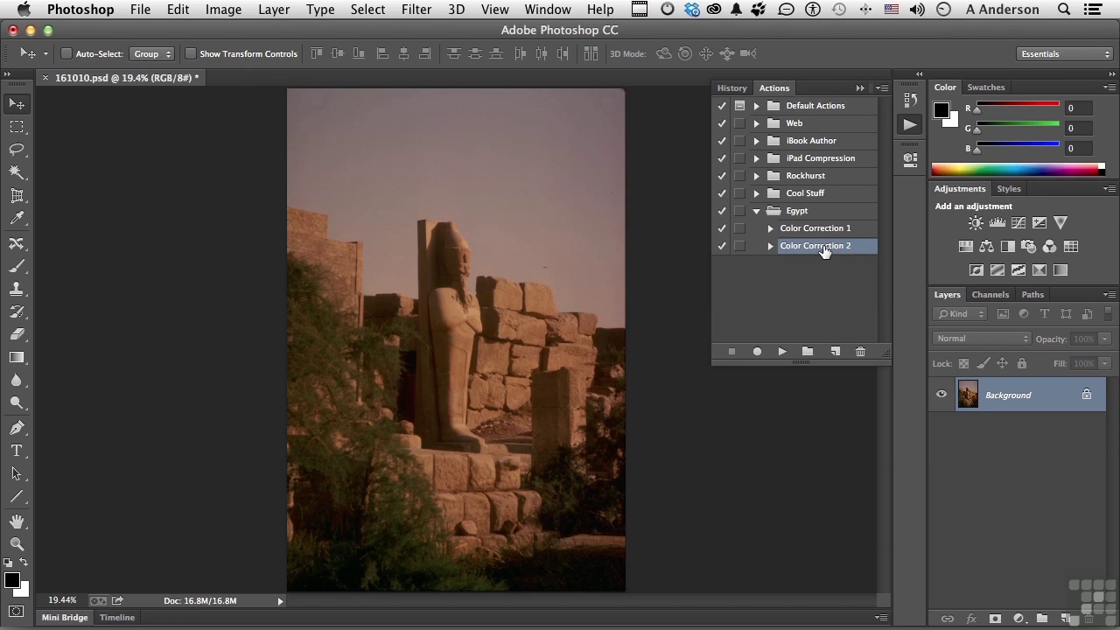
double_click(840, 249)
double_click(848, 246)
text(Fresco)
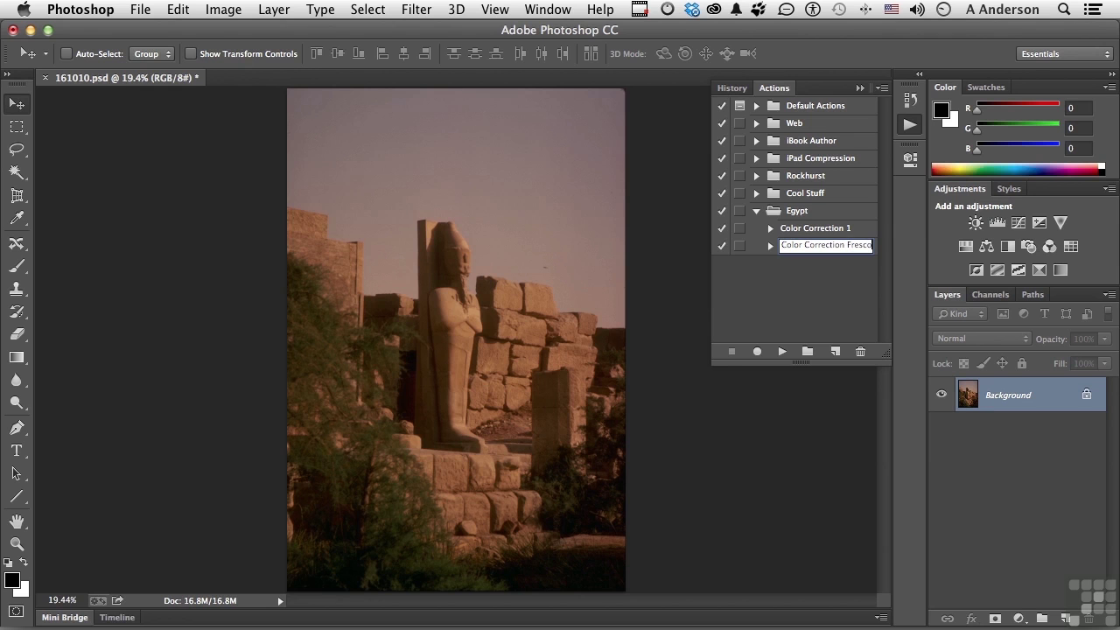
key(Return)
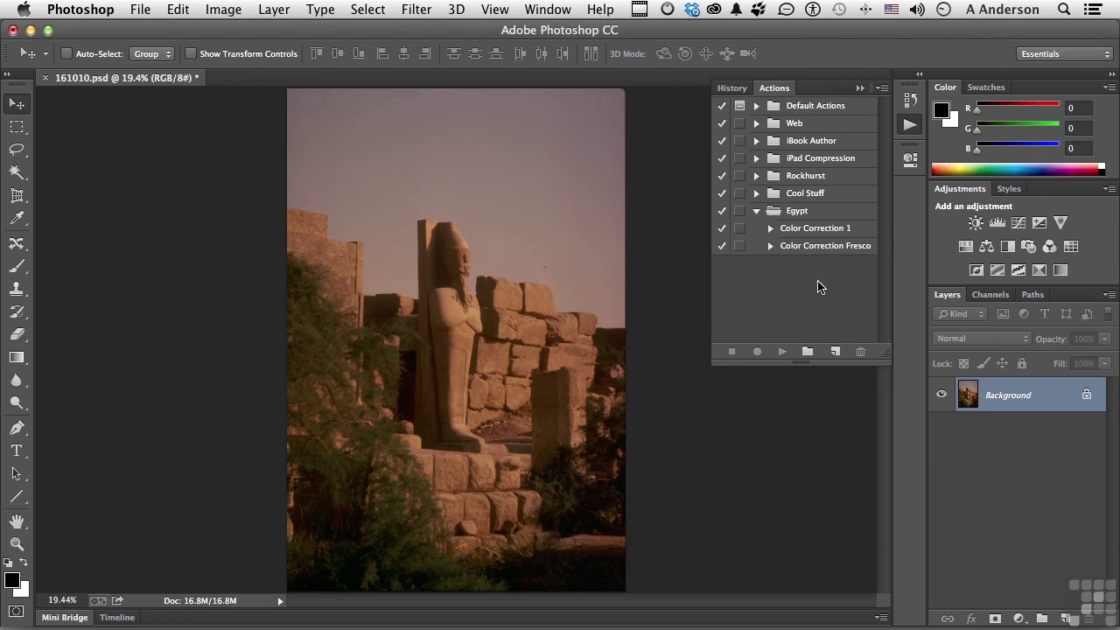
click(812, 251)
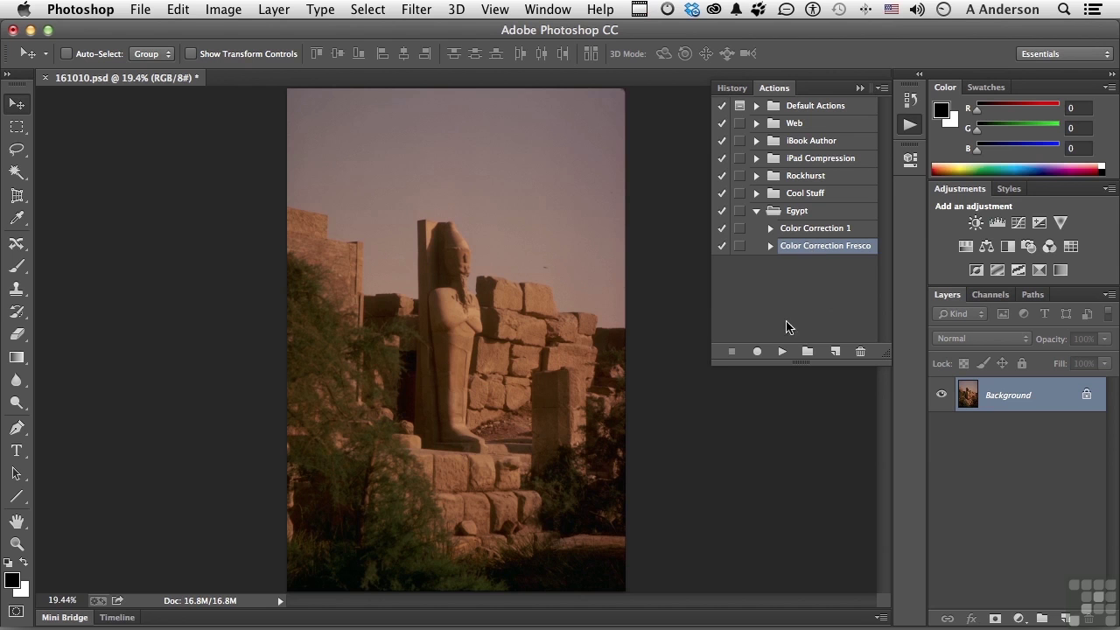
click(781, 353)
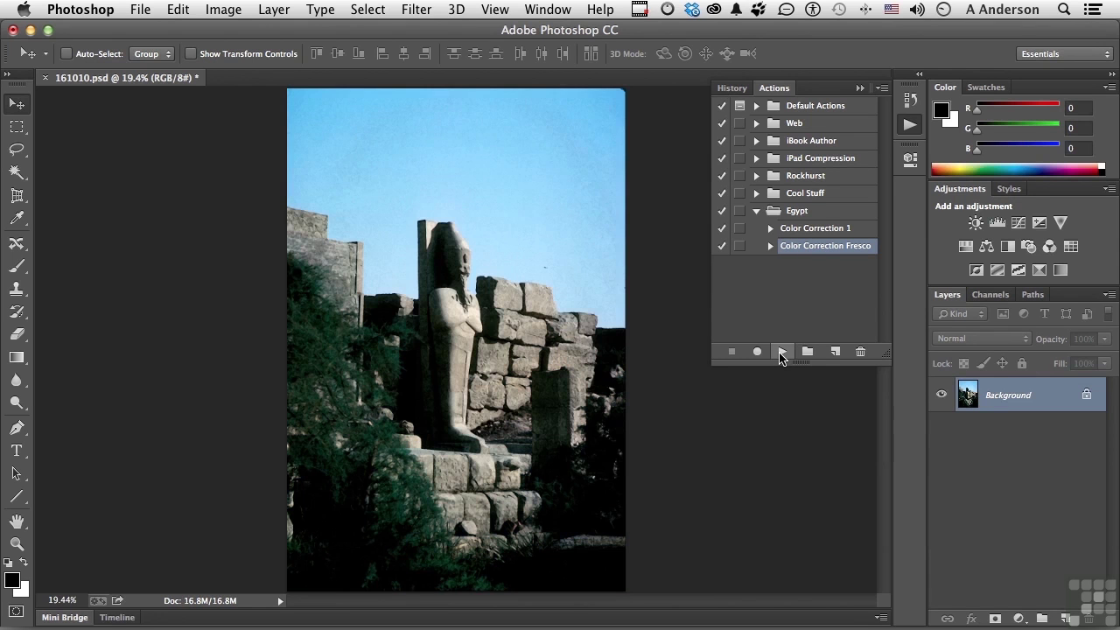